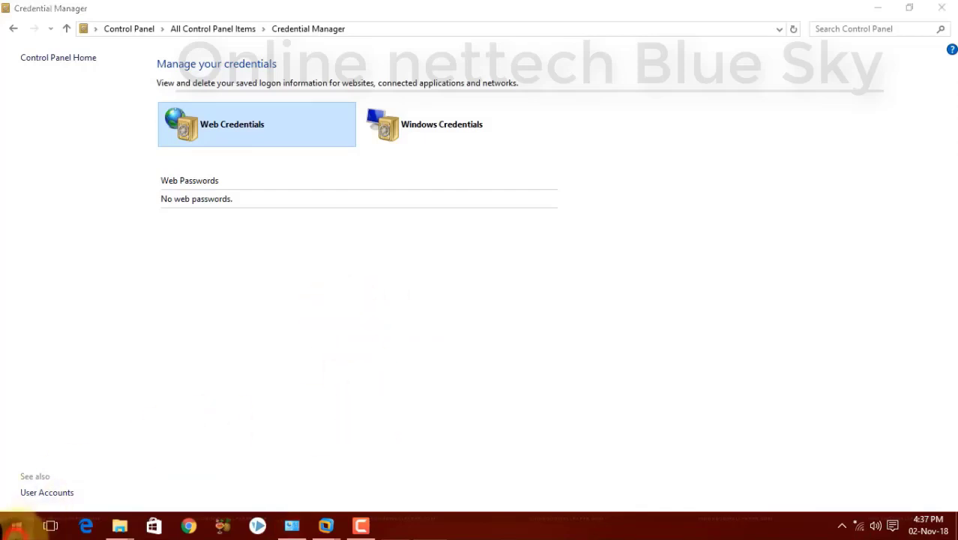
Open the Network location in File Explorer and turn on network discovery and file sharing
{"action": "left_click", "coordinate": [17, 526]}
{"action": "left_click", "coordinate": [81, 424]}
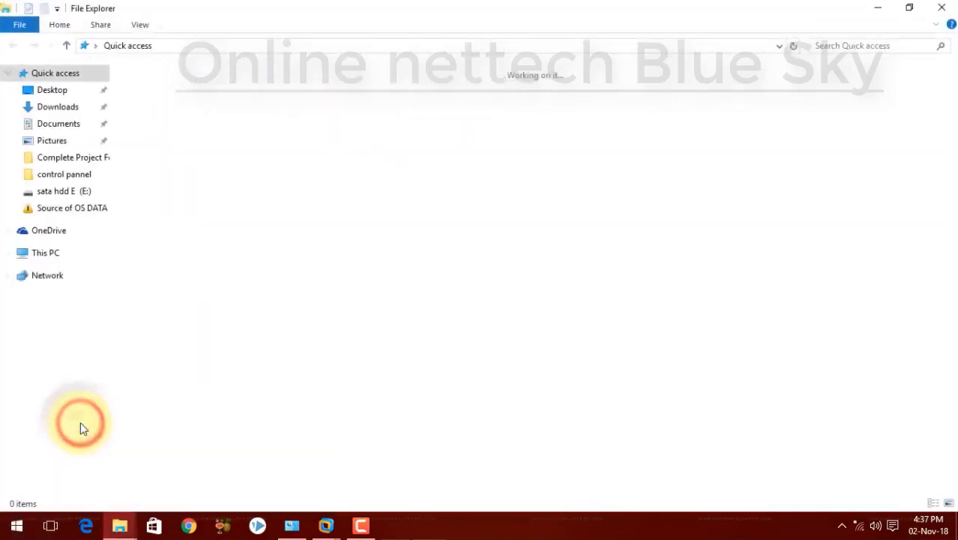
{"action": "left_click", "coordinate": [36, 277]}
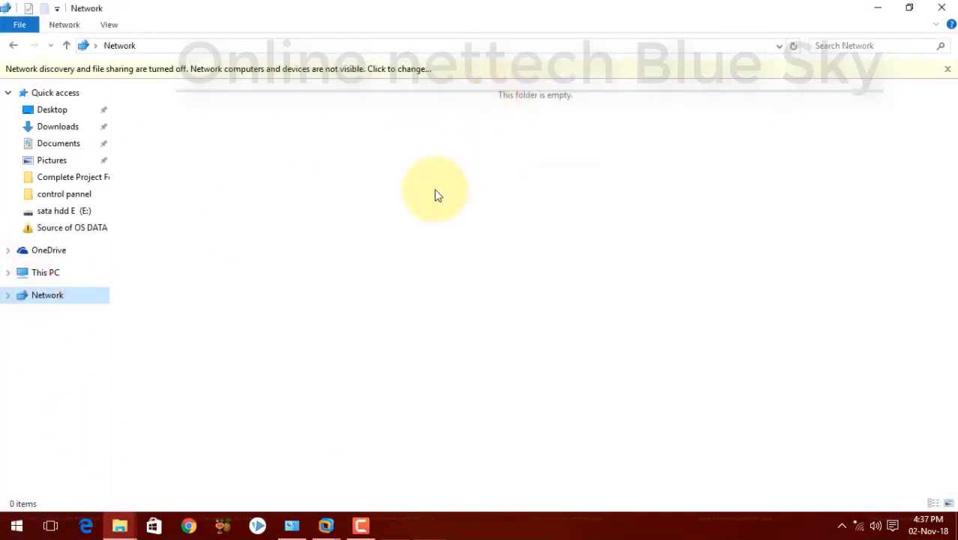
{"action": "left_click", "coordinate": [348, 70]}
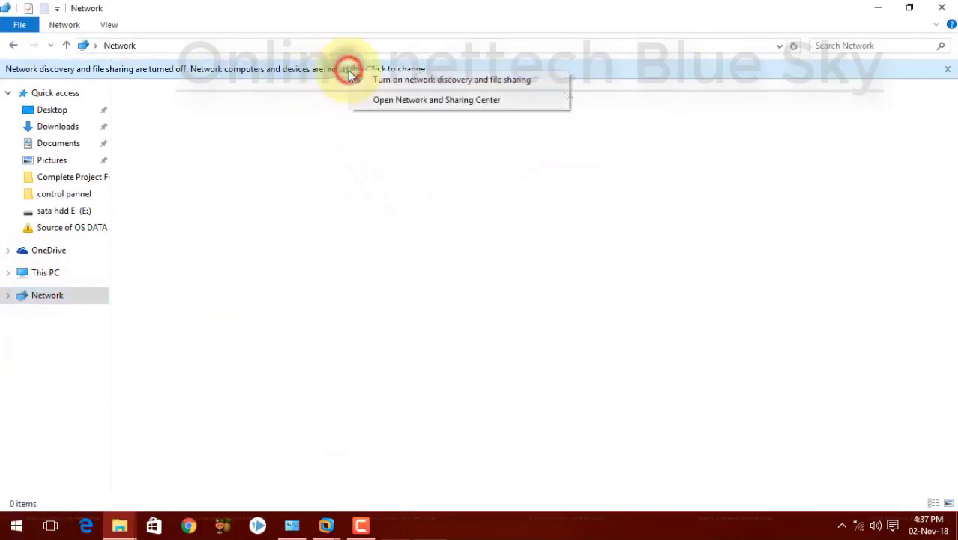
{"action": "left_click", "coordinate": [370, 74]}
{"action": "left_click", "coordinate": [360, 220]}
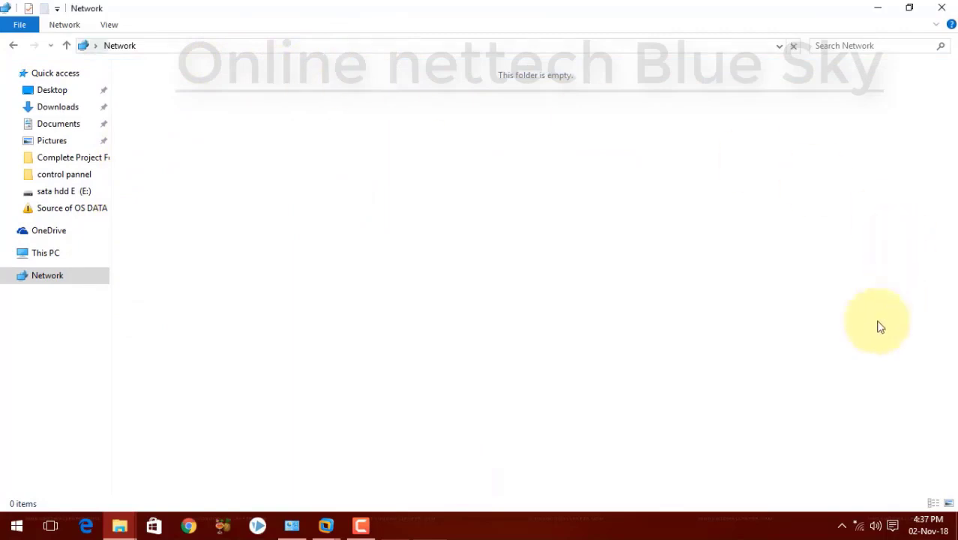
{"action": "left_click", "coordinate": [54, 270]}
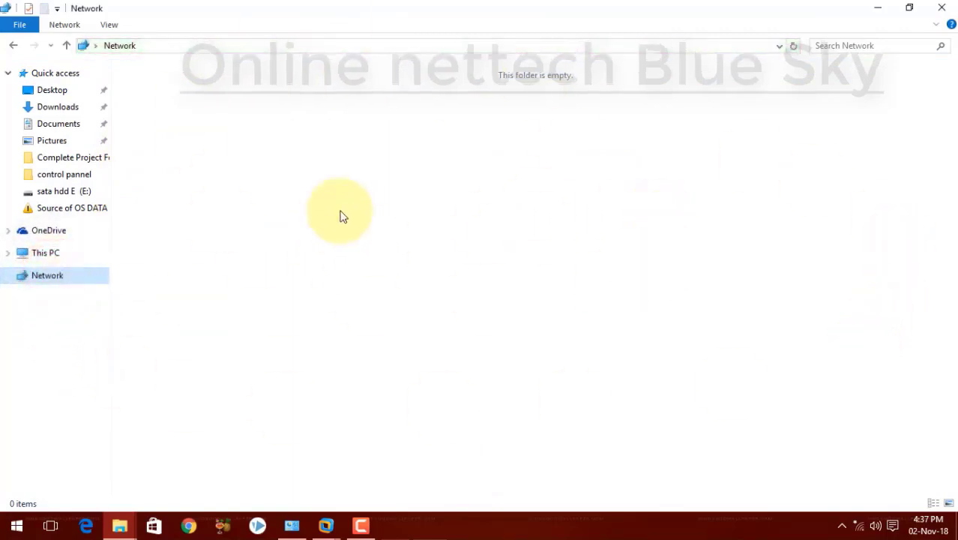
Return to Credential Manager and look through the Web Credentials and Windows Credentials sections
{"action": "left_click", "coordinate": [294, 527]}
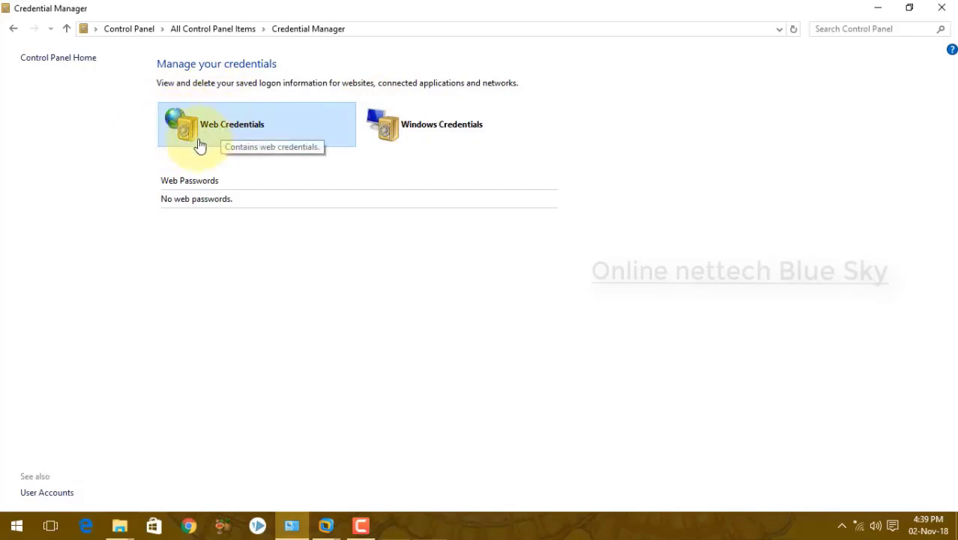
{"action": "left_click", "coordinate": [380, 129]}
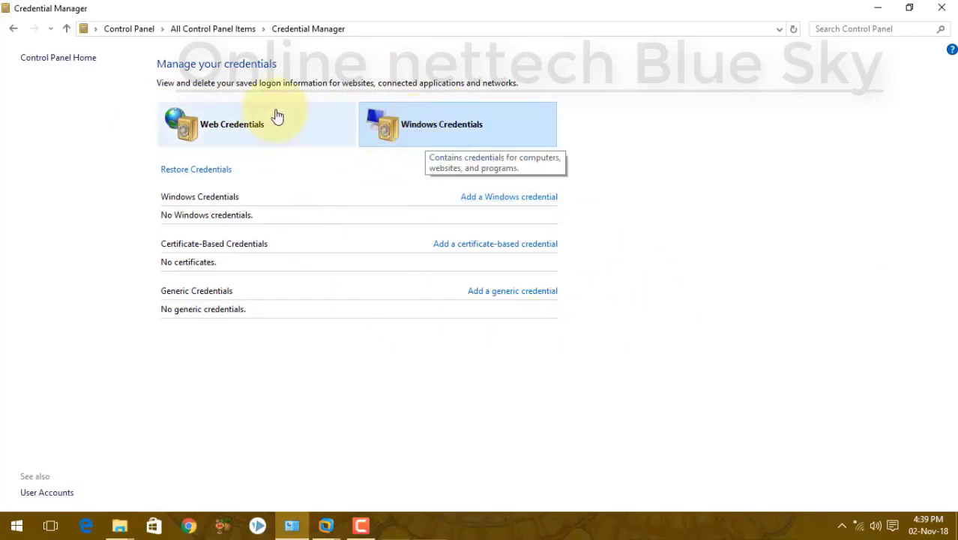
{"action": "left_click", "coordinate": [244, 137]}
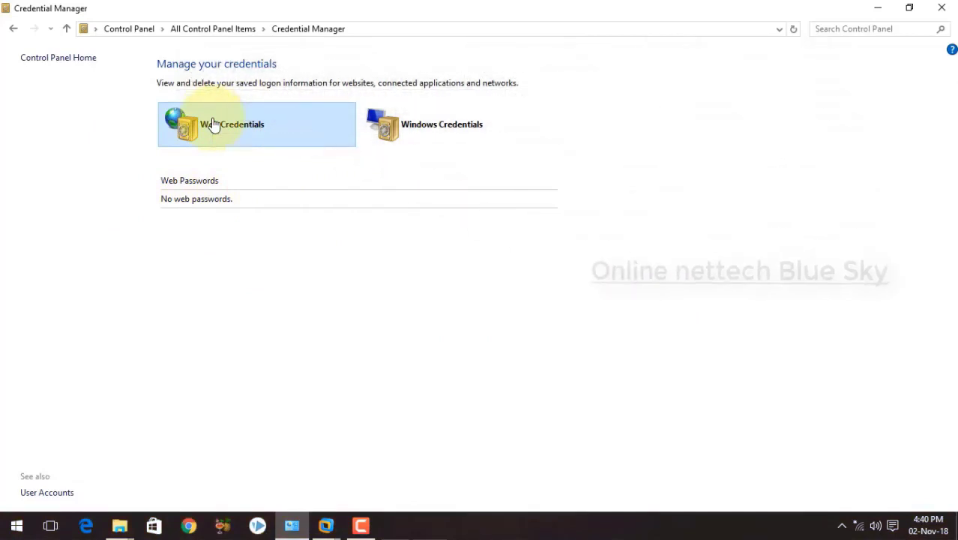
{"action": "left_click", "coordinate": [387, 126]}
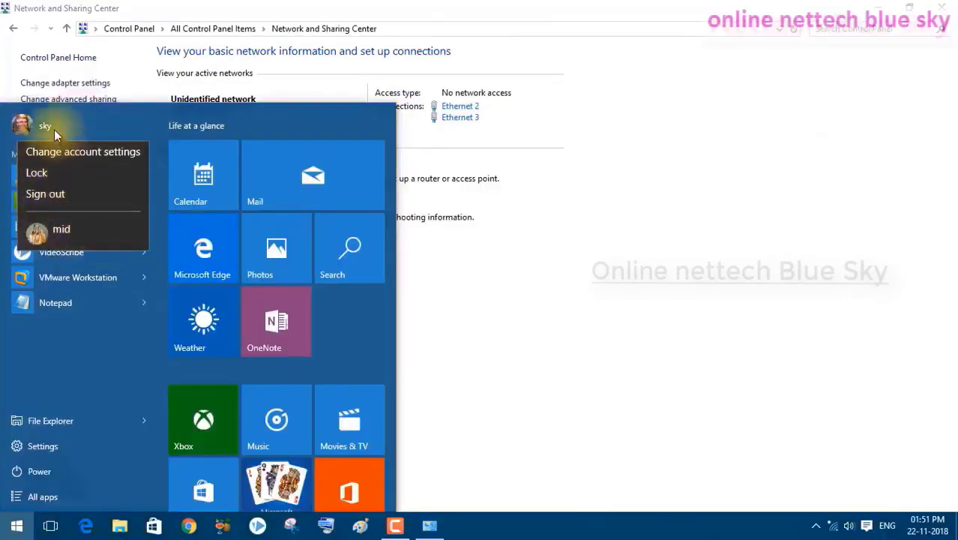
Dismiss the Start menu, minimize the Network and Sharing Center window, and refresh the desktop
{"action": "left_click", "coordinate": [463, 318]}
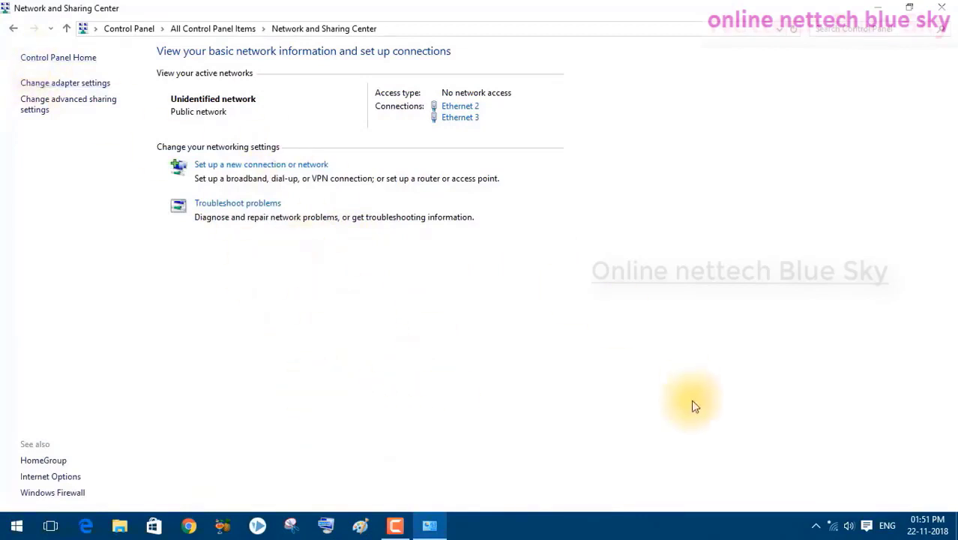
{"action": "left_click", "coordinate": [871, 10]}
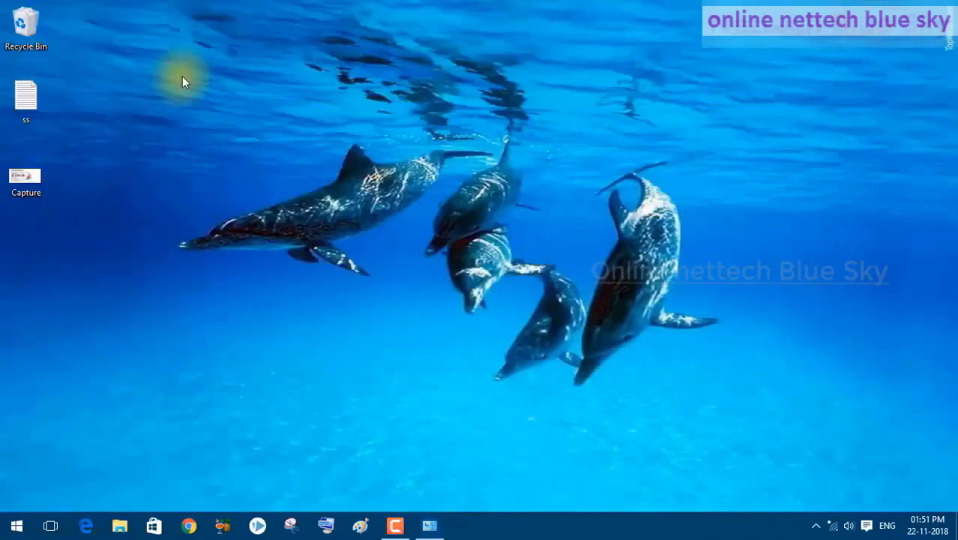
{"action": "right_click", "coordinate": [182, 78]}
{"action": "left_click", "coordinate": [217, 124]}
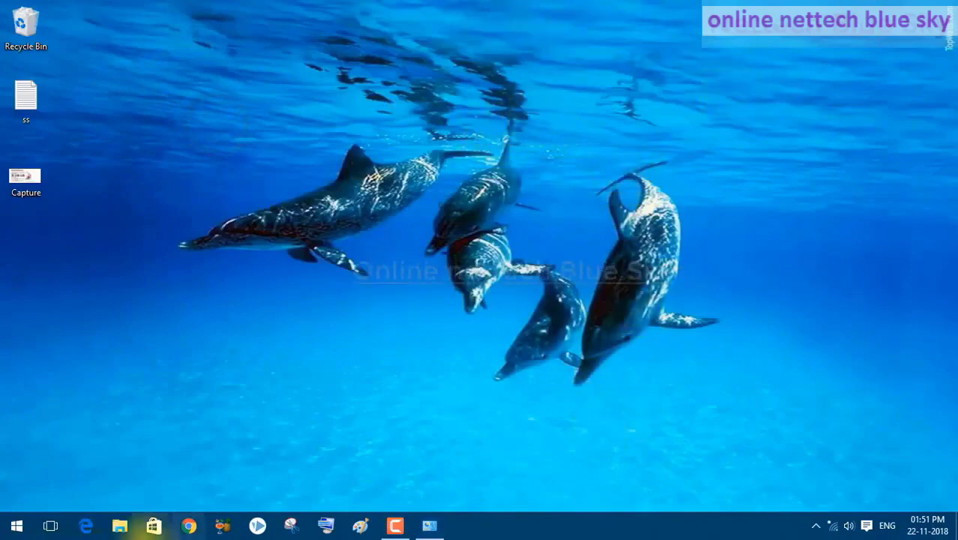
Switch to Desktop 1 and show the Windows 7 virtual machine in VMware Workstation in full screen
{"action": "left_click", "coordinate": [63, 528]}
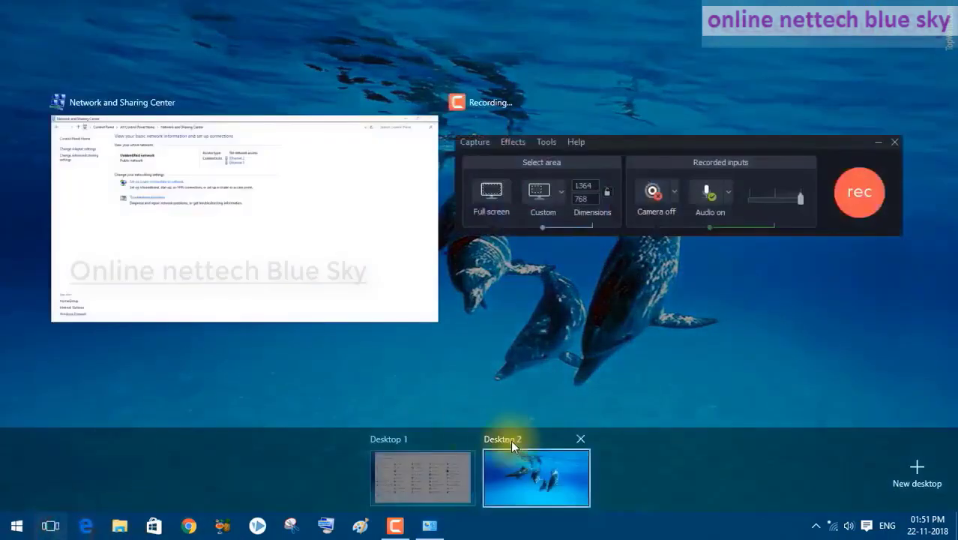
{"action": "left_click", "coordinate": [442, 485]}
{"action": "left_click", "coordinate": [462, 525]}
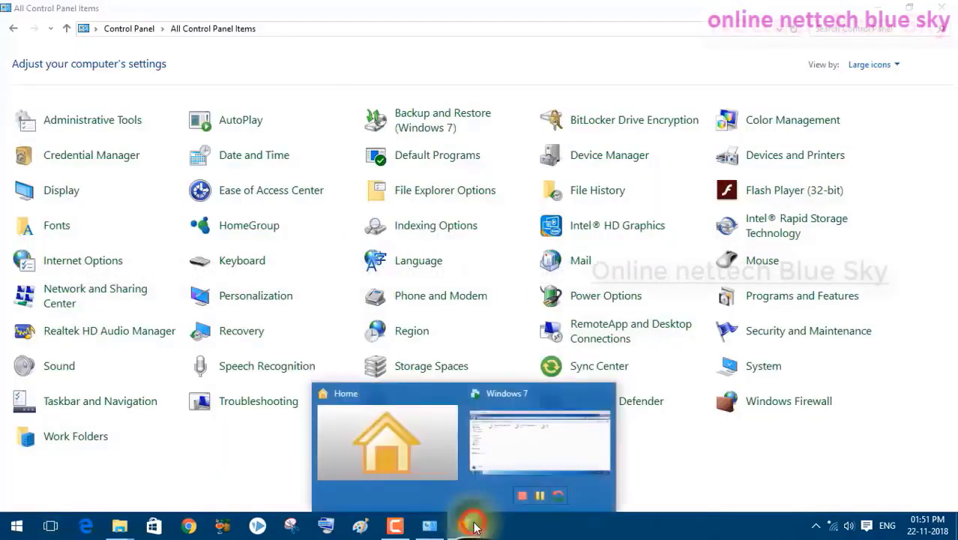
{"action": "left_click", "coordinate": [506, 448]}
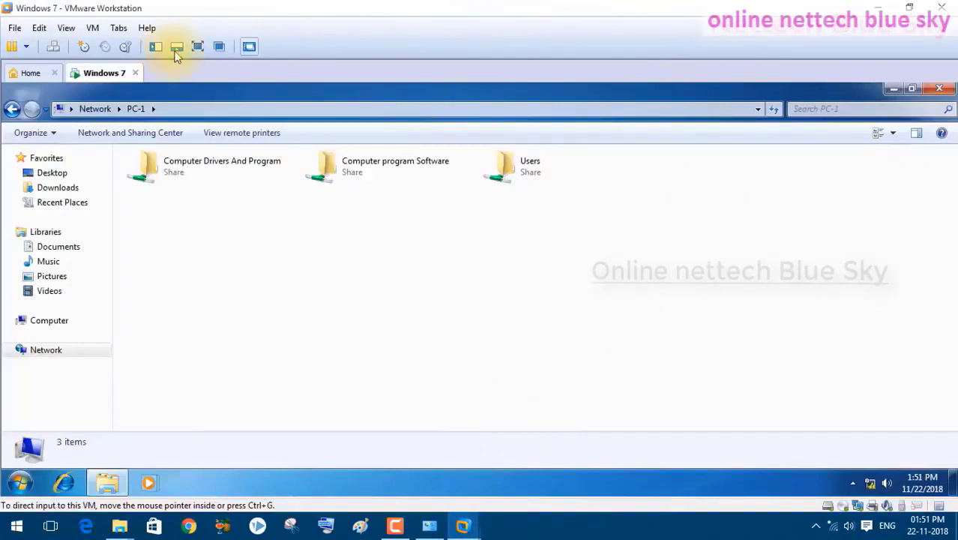
{"action": "left_click", "coordinate": [195, 47]}
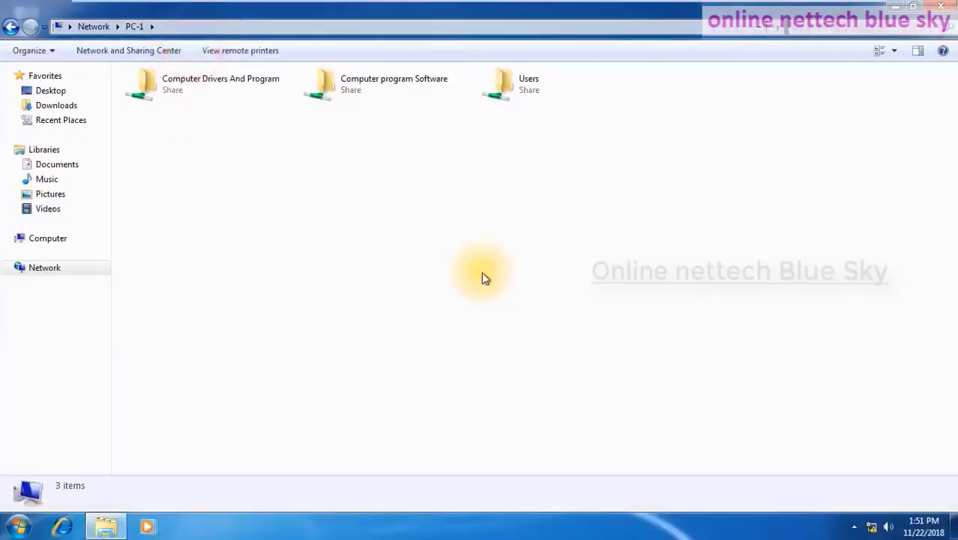
View the Computer and Desktop locations in the virtual machine's Explorer window and close it
{"action": "left_click", "coordinate": [47, 239]}
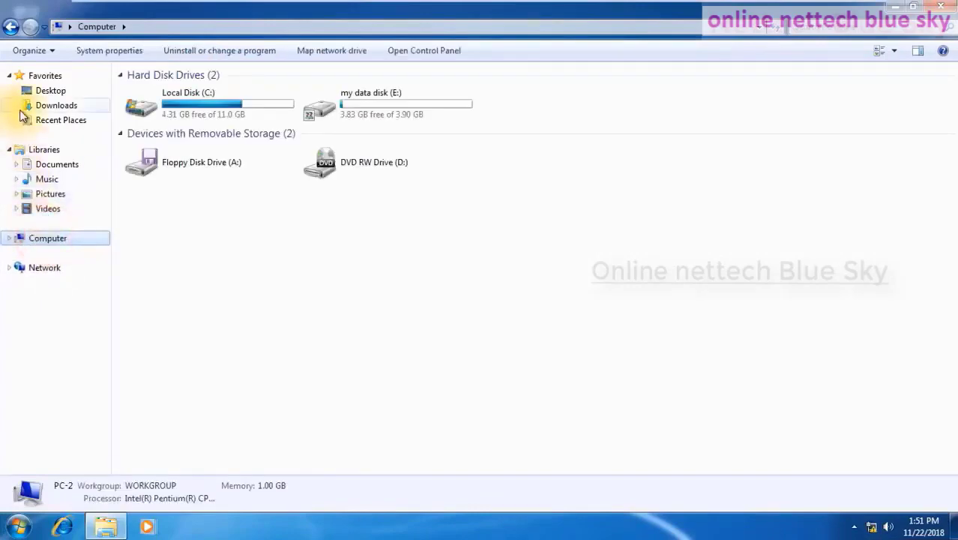
{"action": "left_click", "coordinate": [48, 91]}
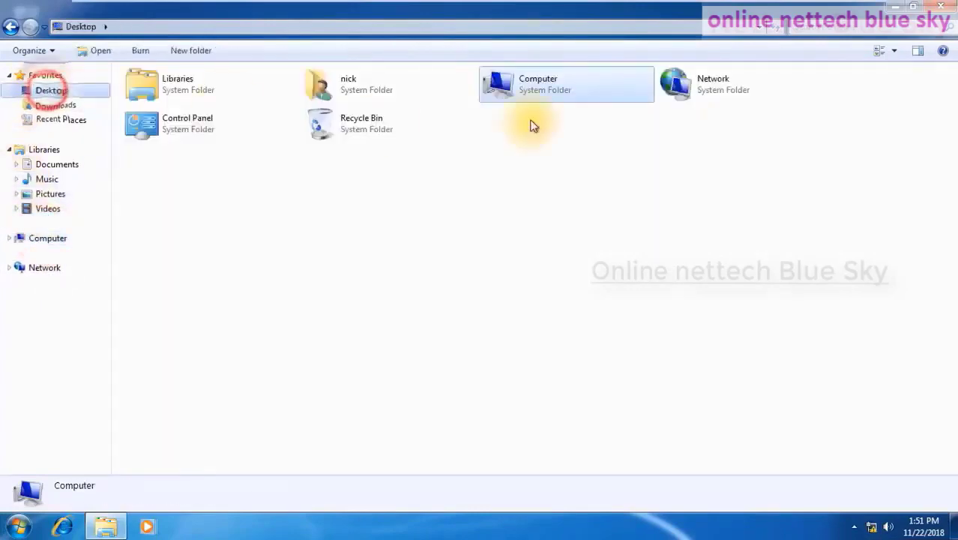
{"action": "left_click", "coordinate": [940, 6]}
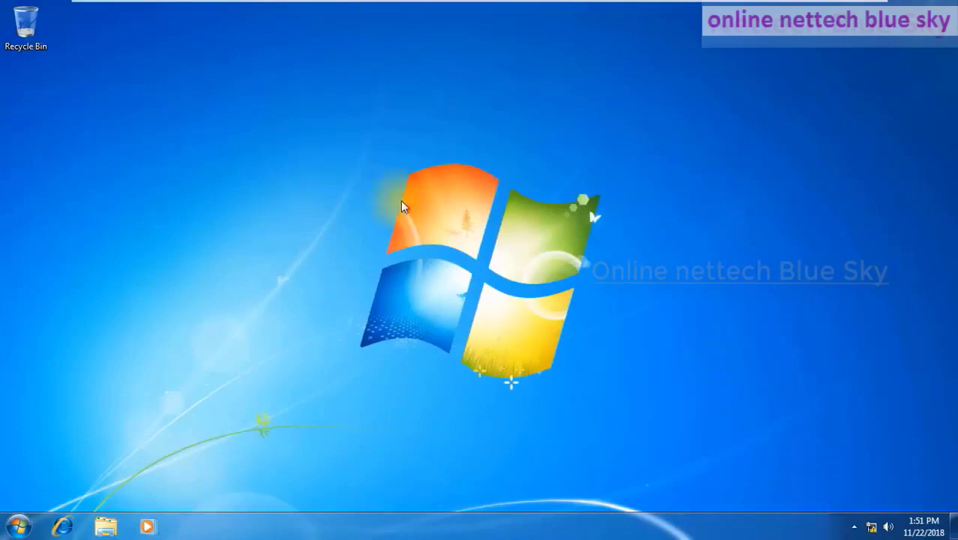
Open the advanced sharing settings from the Network and Sharing Center in the virtual machine's Control Panel
{"action": "left_click", "coordinate": [18, 526]}
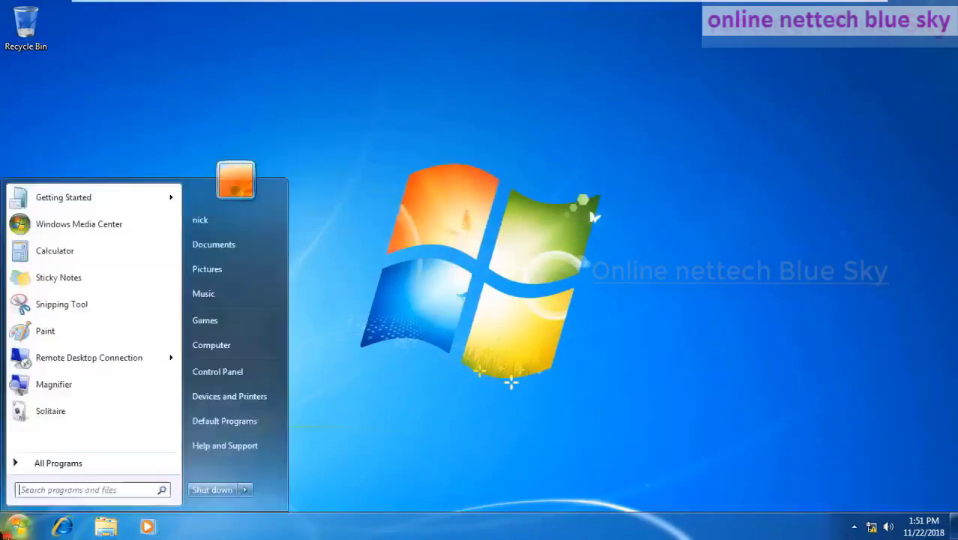
{"action": "left_click", "coordinate": [212, 371]}
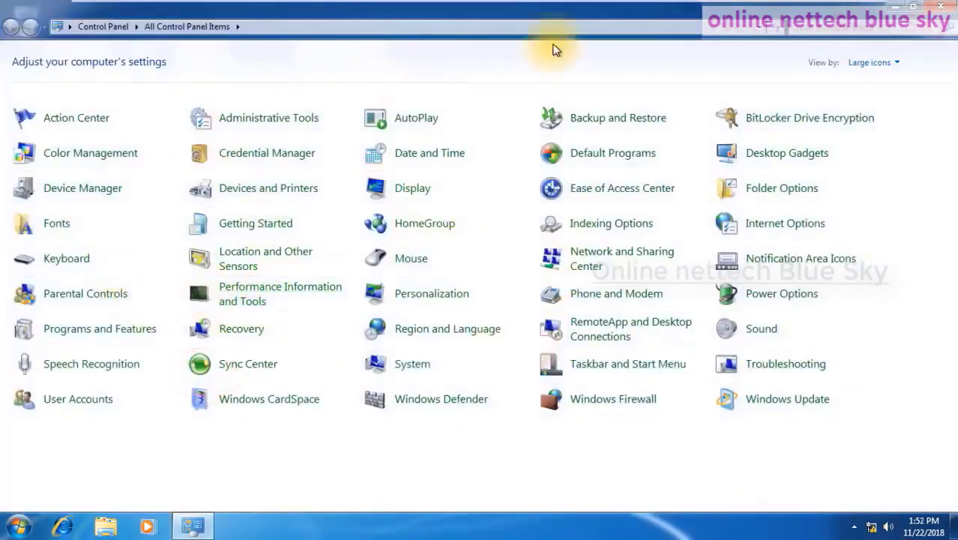
{"action": "left_click", "coordinate": [619, 260]}
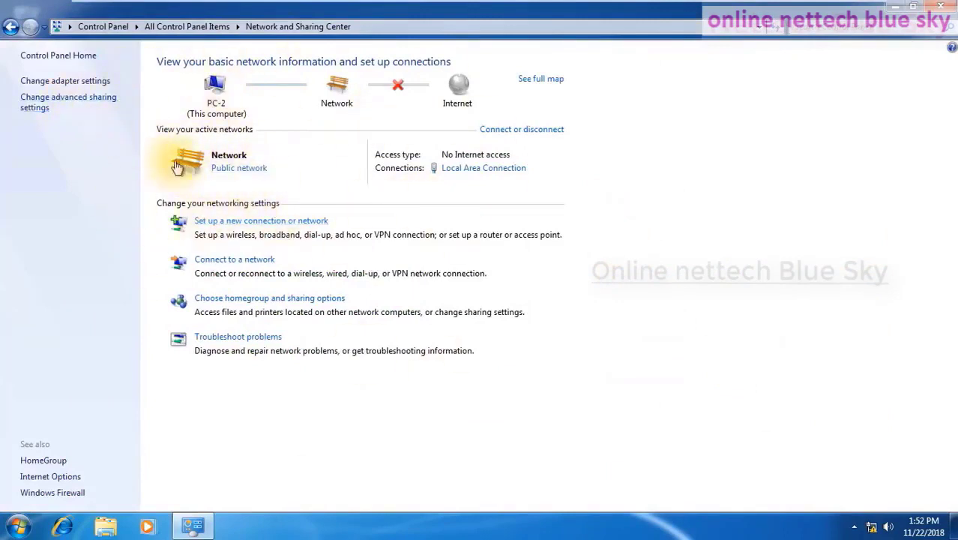
{"action": "left_click", "coordinate": [65, 113]}
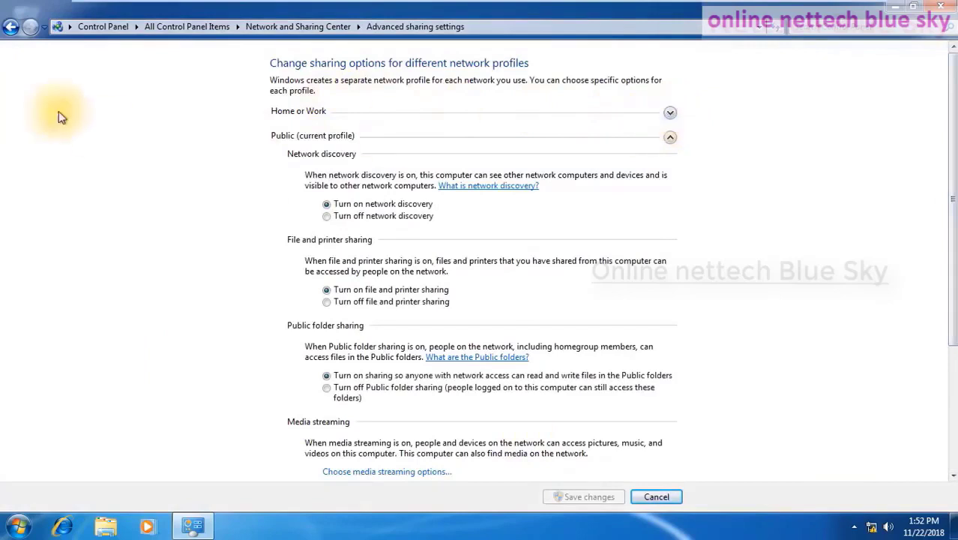
Examine the sharing options of the Home or Work and Public profiles, including network discovery, file sharing, encryption and password protection
{"action": "left_click", "coordinate": [670, 115]}
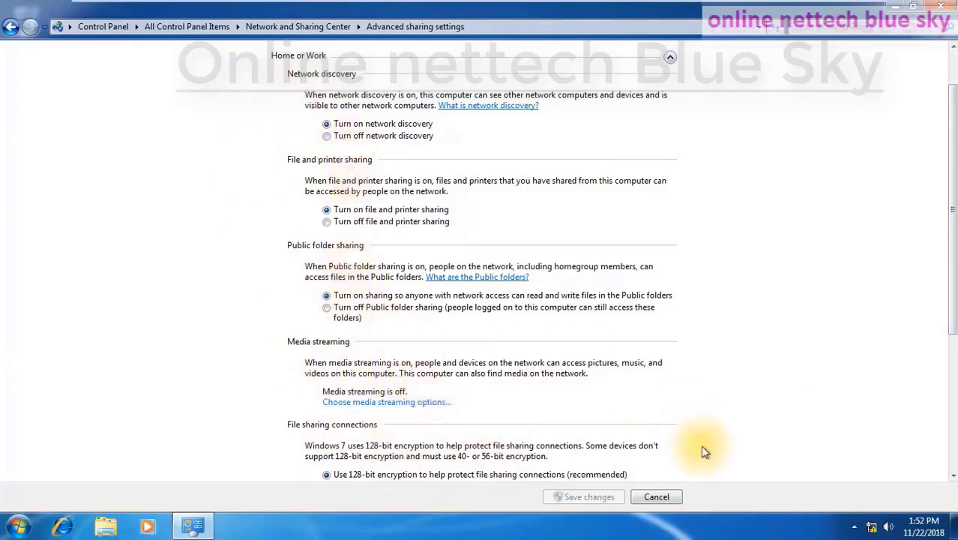
{"action": "scroll", "coordinate": [693, 434], "scroll_direction": "down", "scroll_amount": 5}
{"action": "scroll", "coordinate": [682, 442], "scroll_direction": "down", "scroll_amount": 1}
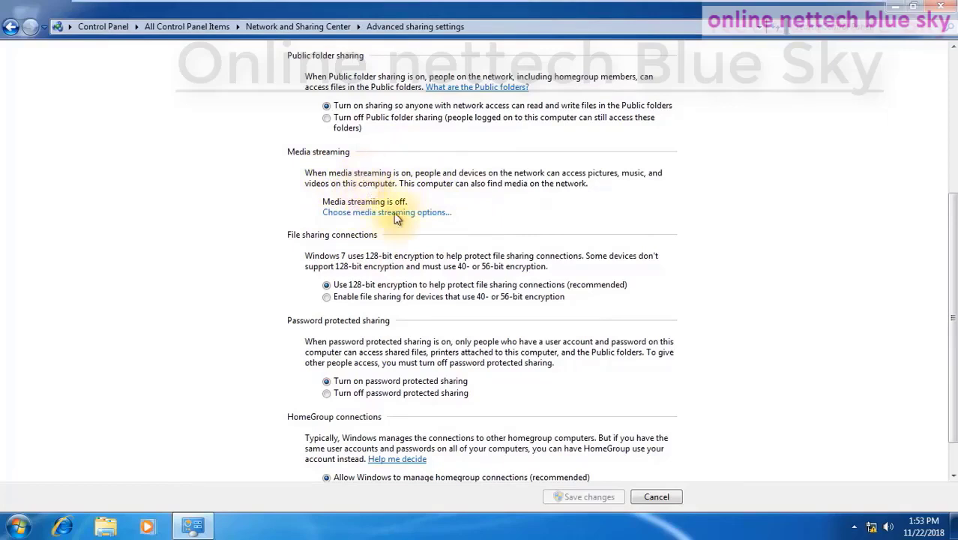
{"action": "left_click", "coordinate": [327, 286]}
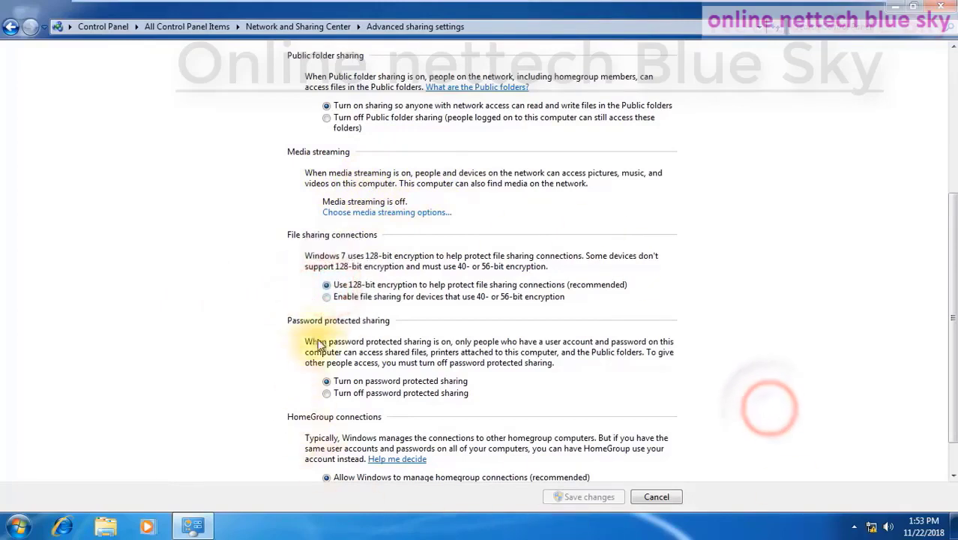
{"action": "left_click", "coordinate": [349, 382]}
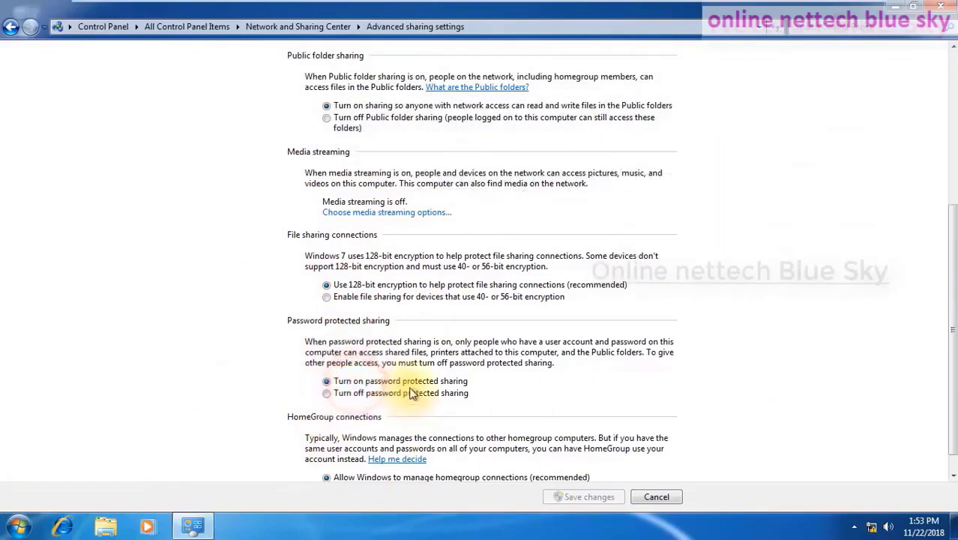
{"action": "scroll", "coordinate": [411, 393], "scroll_direction": "down", "scroll_amount": 1}
{"action": "left_click", "coordinate": [315, 395]}
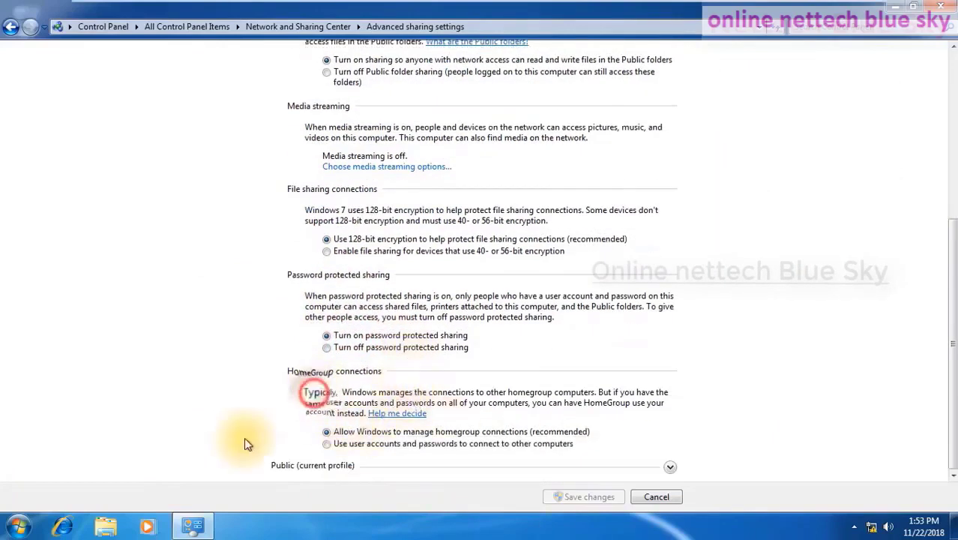
{"action": "left_click", "coordinate": [671, 467]}
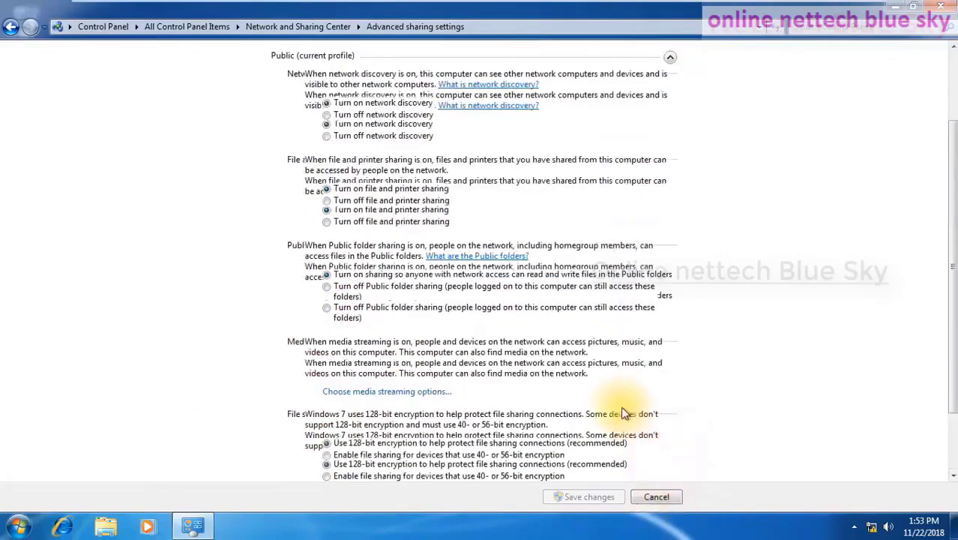
{"action": "scroll", "coordinate": [620, 412], "scroll_direction": "down", "scroll_amount": 2}
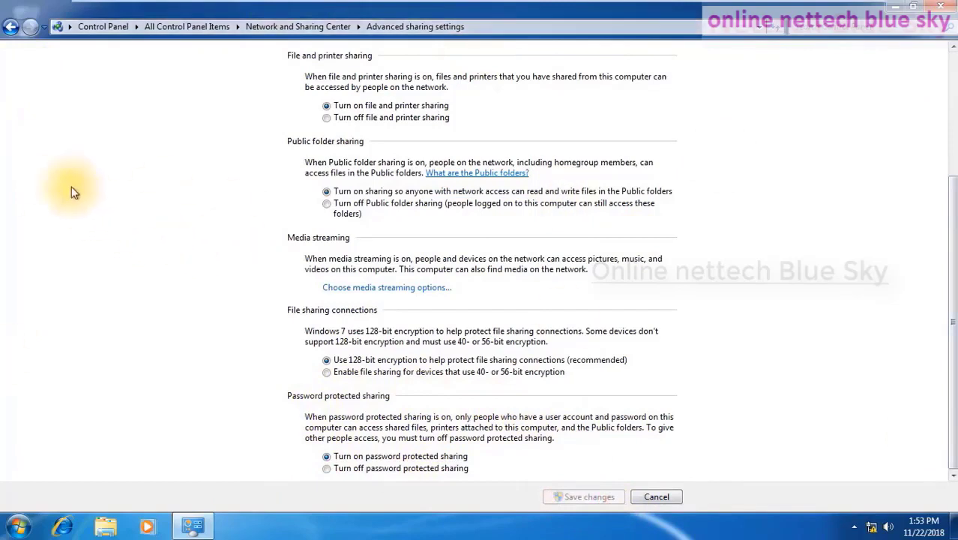
Go back to the Network and Sharing Center and check the current network connection status
{"action": "left_click", "coordinate": [10, 28]}
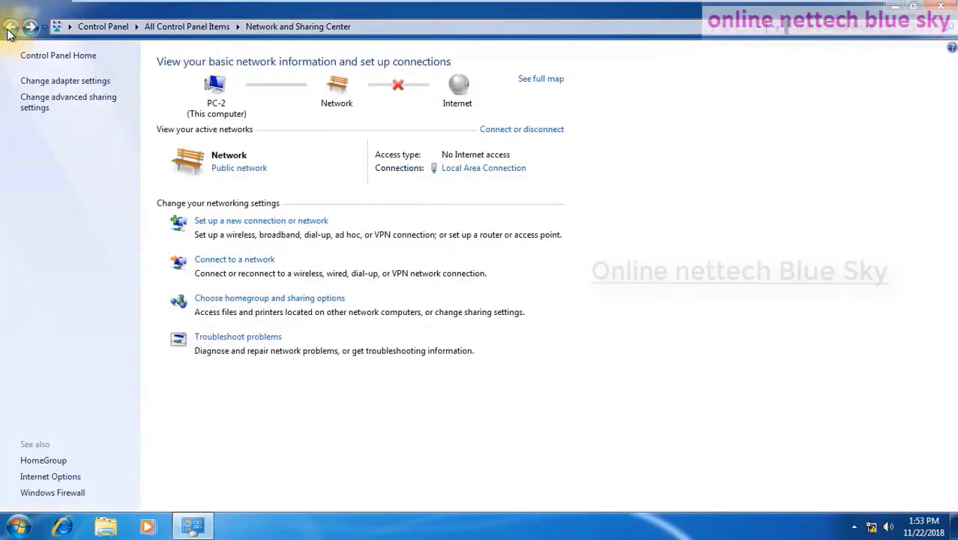
{"action": "left_click", "coordinate": [870, 527]}
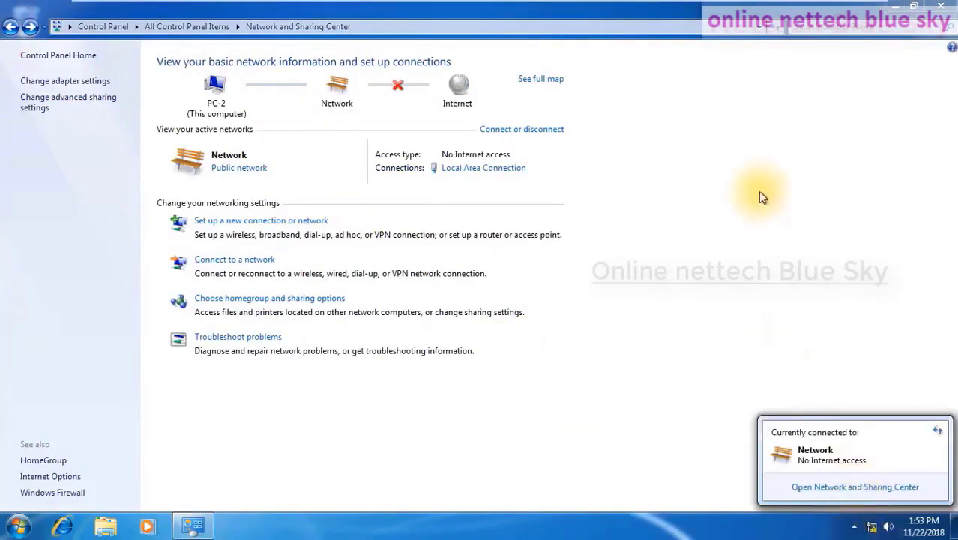
{"action": "left_click", "coordinate": [749, 173]}
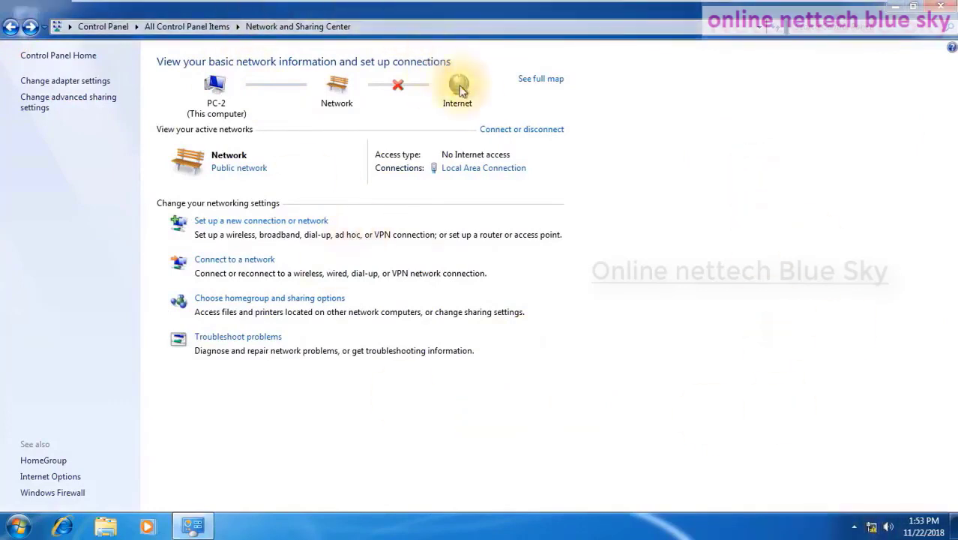